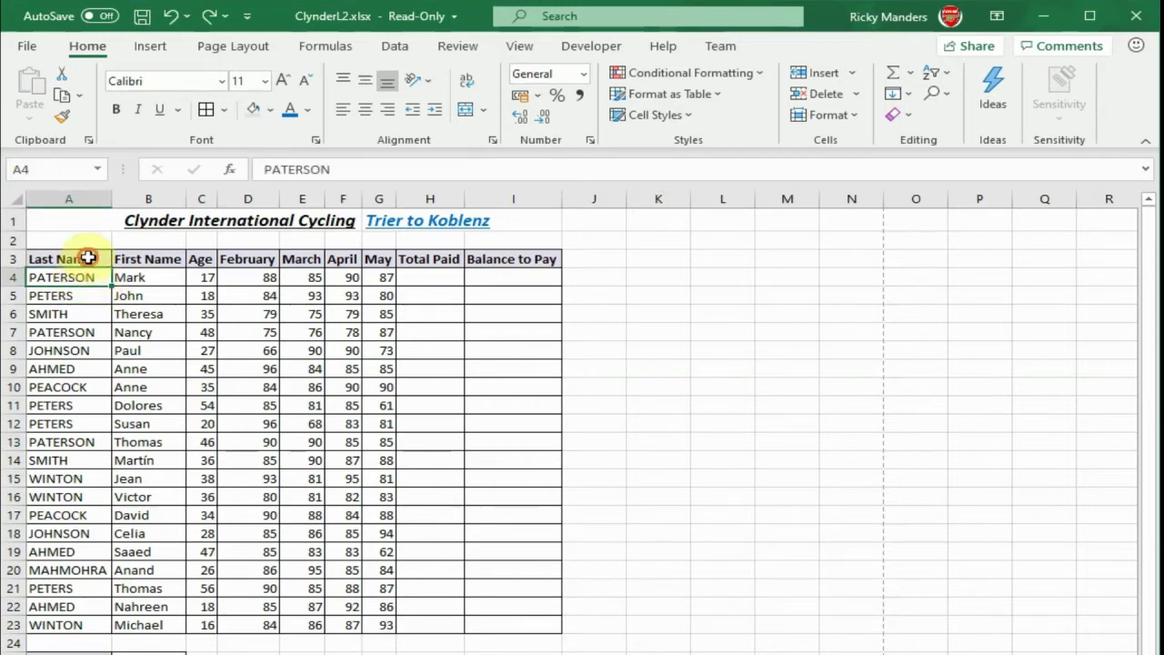
pyautogui.click(91, 260)
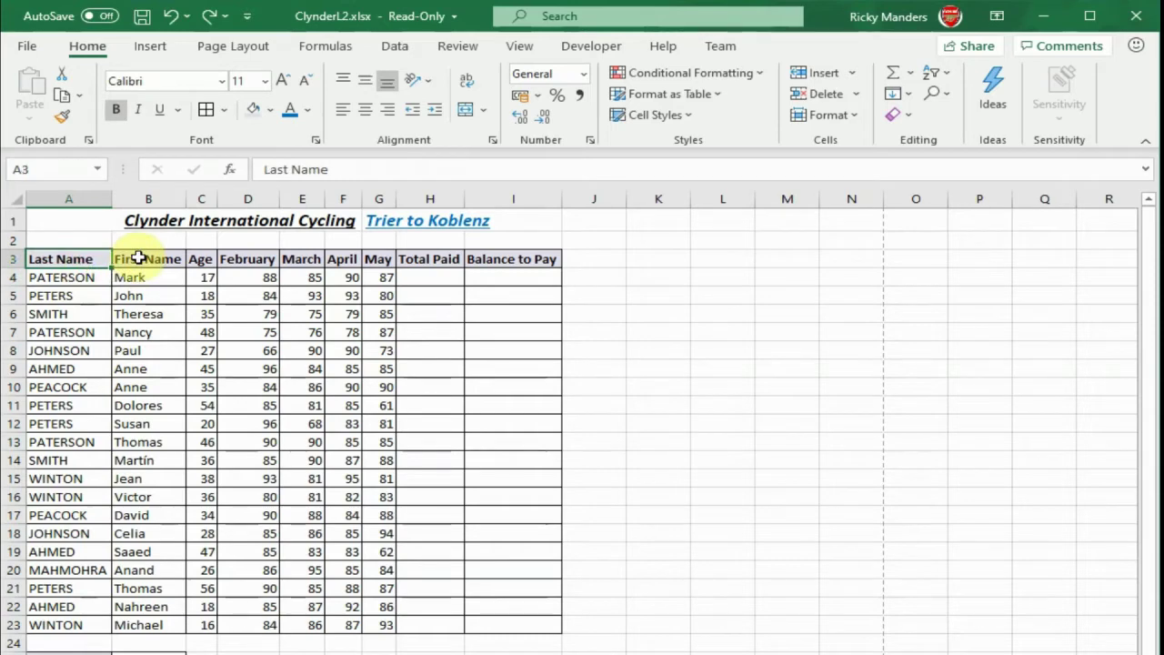
pyautogui.click(88, 276)
pyautogui.click(126, 276)
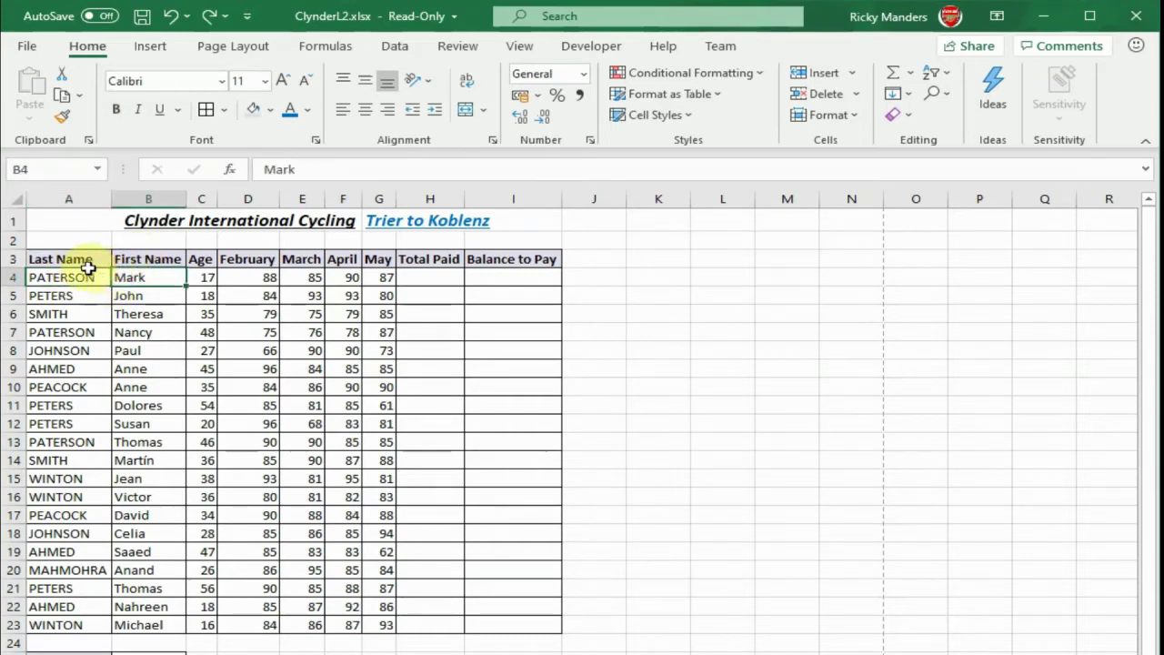
pyautogui.click(76, 273)
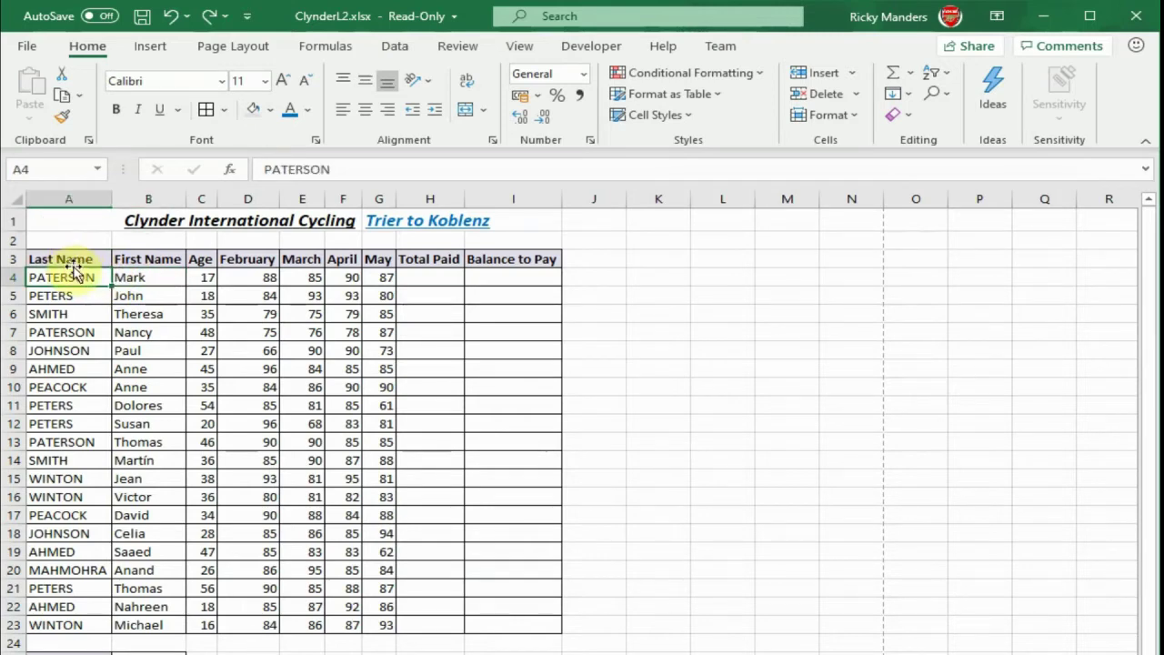
pyautogui.click(72, 259)
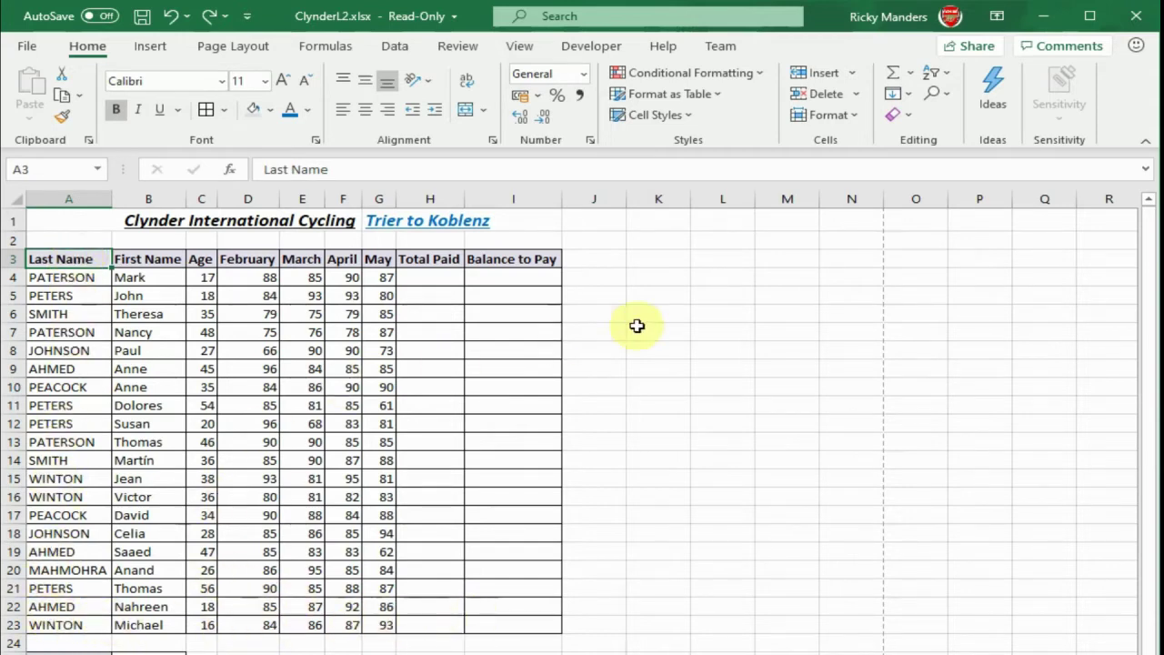
pyautogui.click(951, 76)
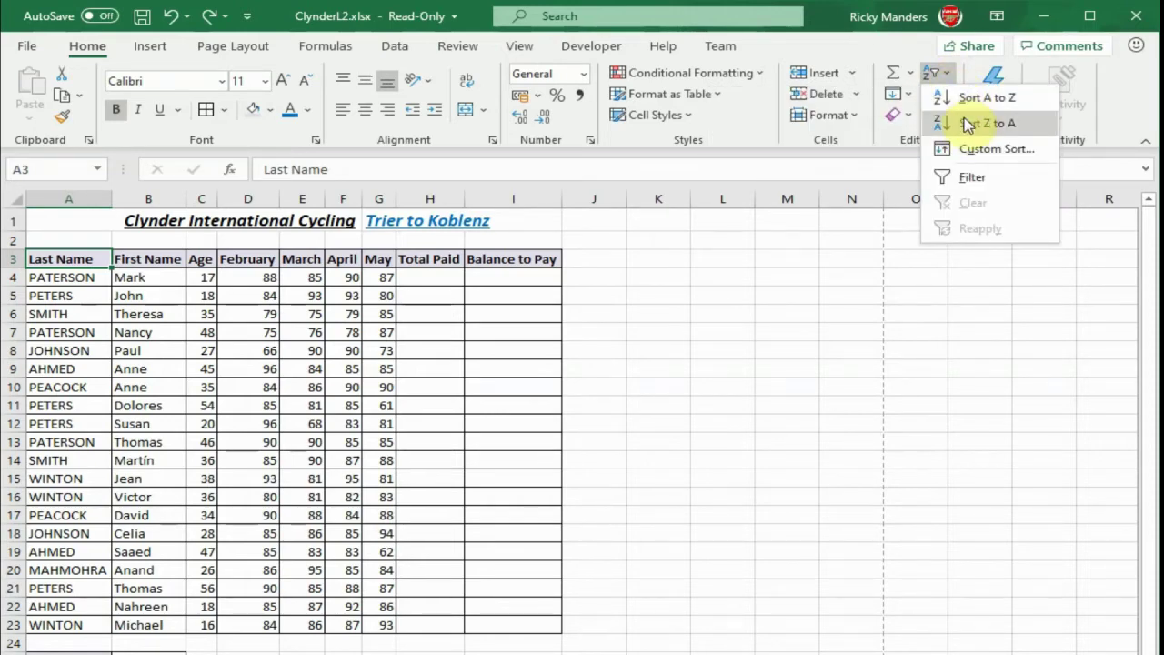
pyautogui.click(652, 345)
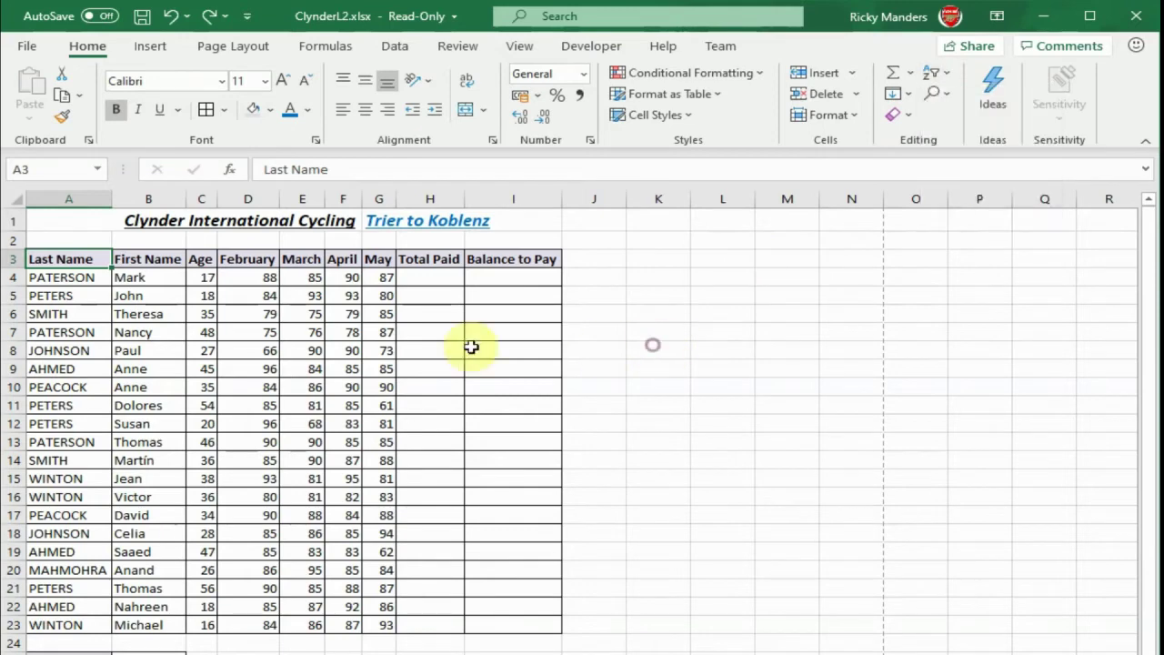
# Sort the table by the Last Name column from A to Z and check the first-name order in rows 21 to 23
pyautogui.click(78, 279)
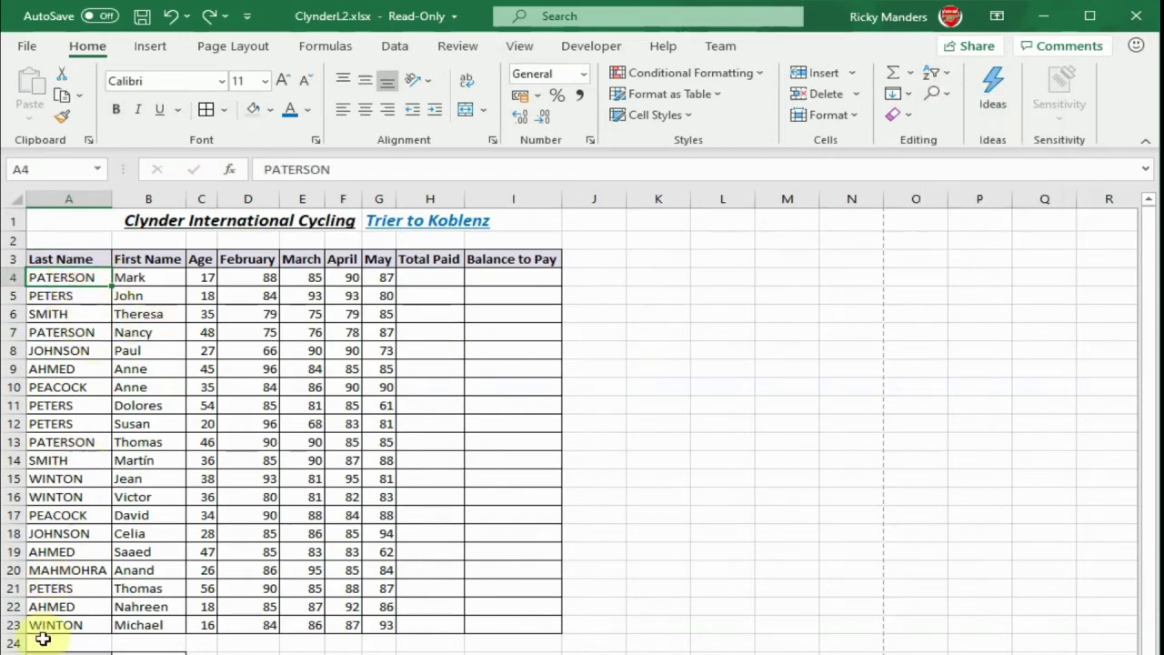
pyautogui.click(933, 73)
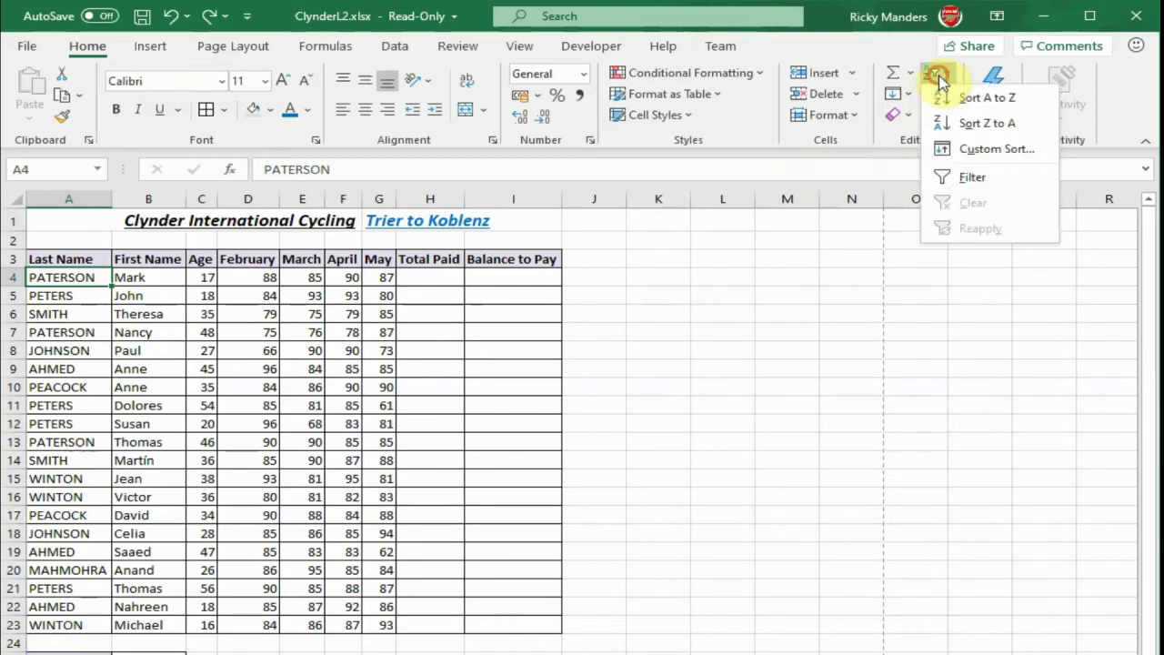
pyautogui.click(972, 102)
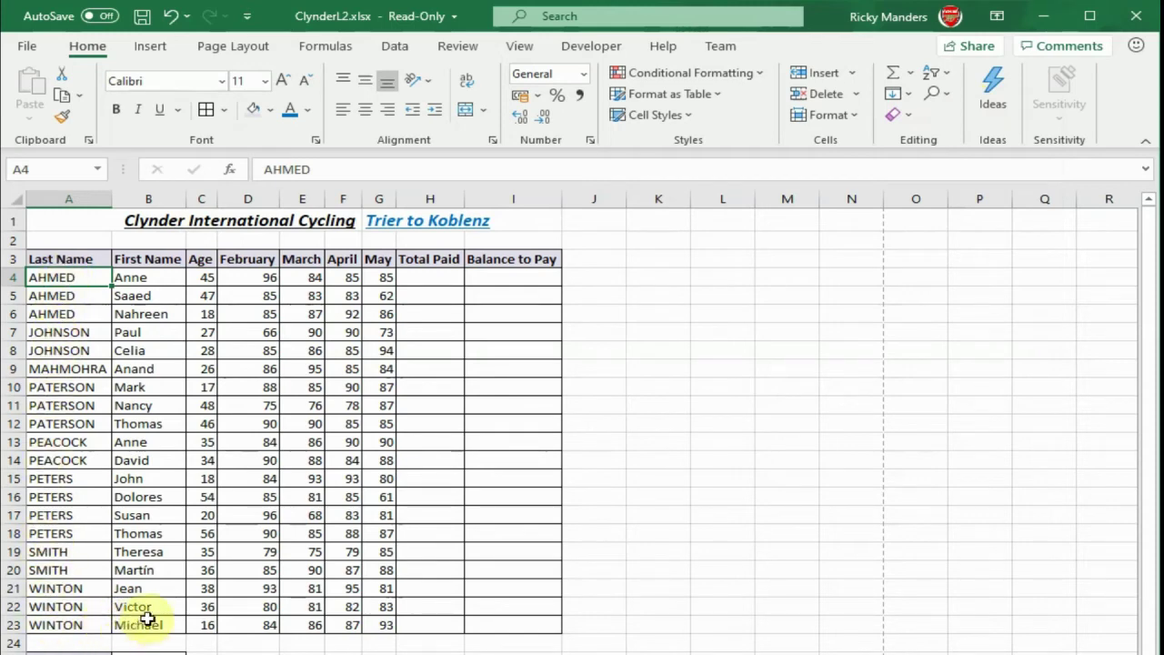
pyautogui.click(84, 590)
pyautogui.click(119, 589)
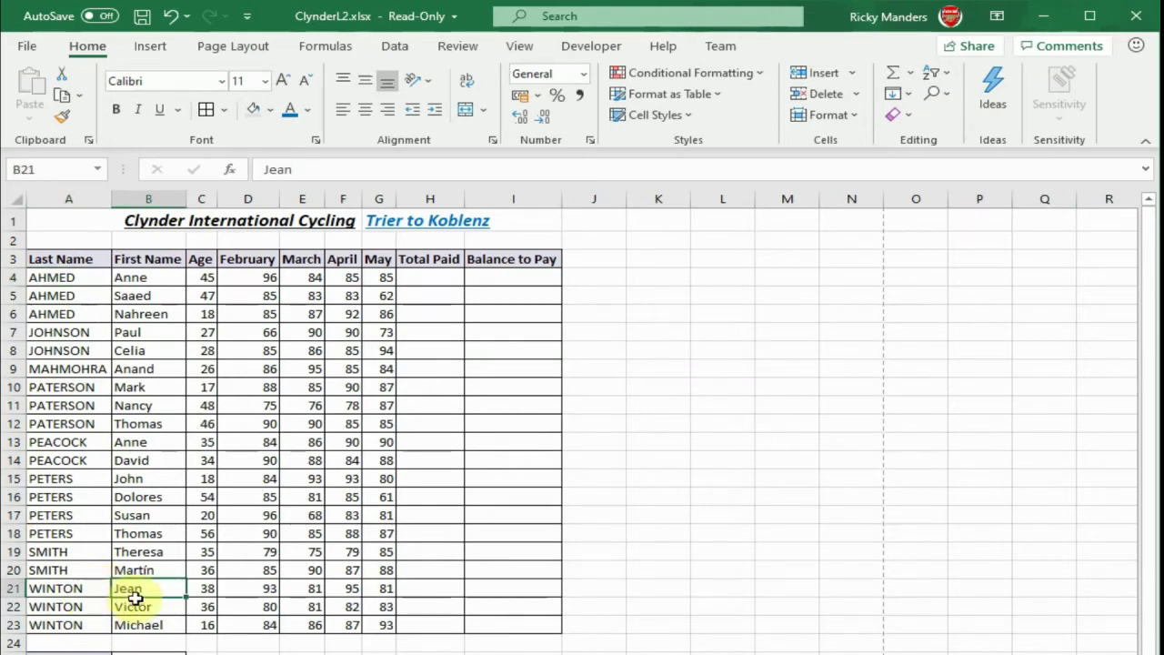
pyautogui.click(141, 604)
pyautogui.click(146, 623)
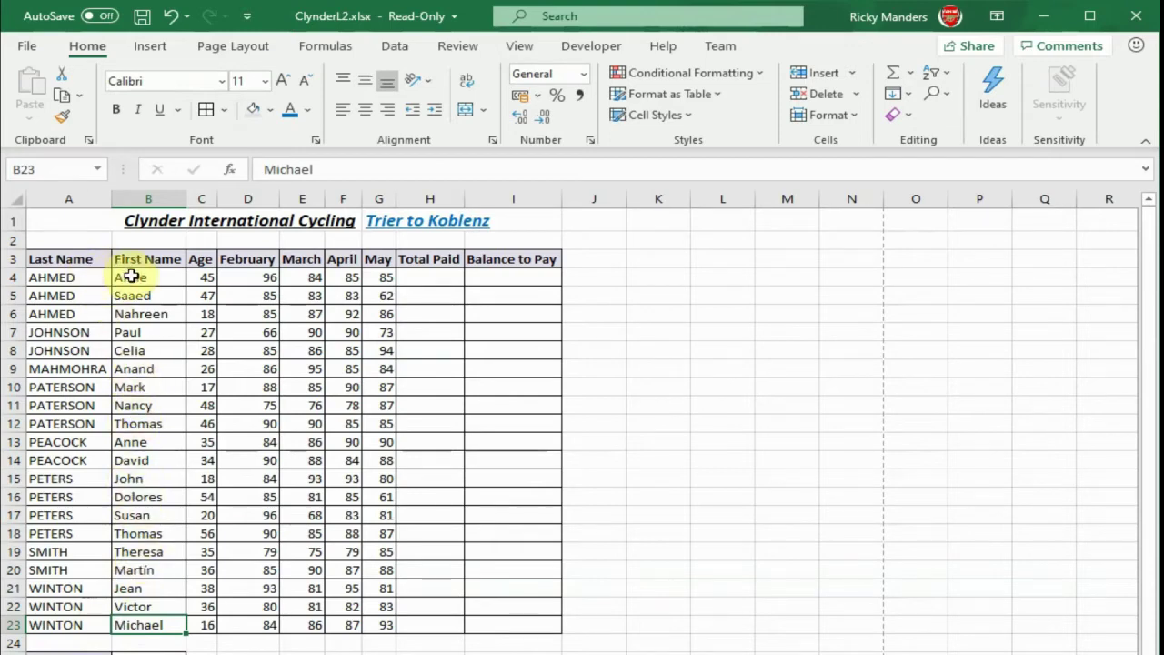
# Sort the table by the First Name column from A to Z
pyautogui.click(130, 276)
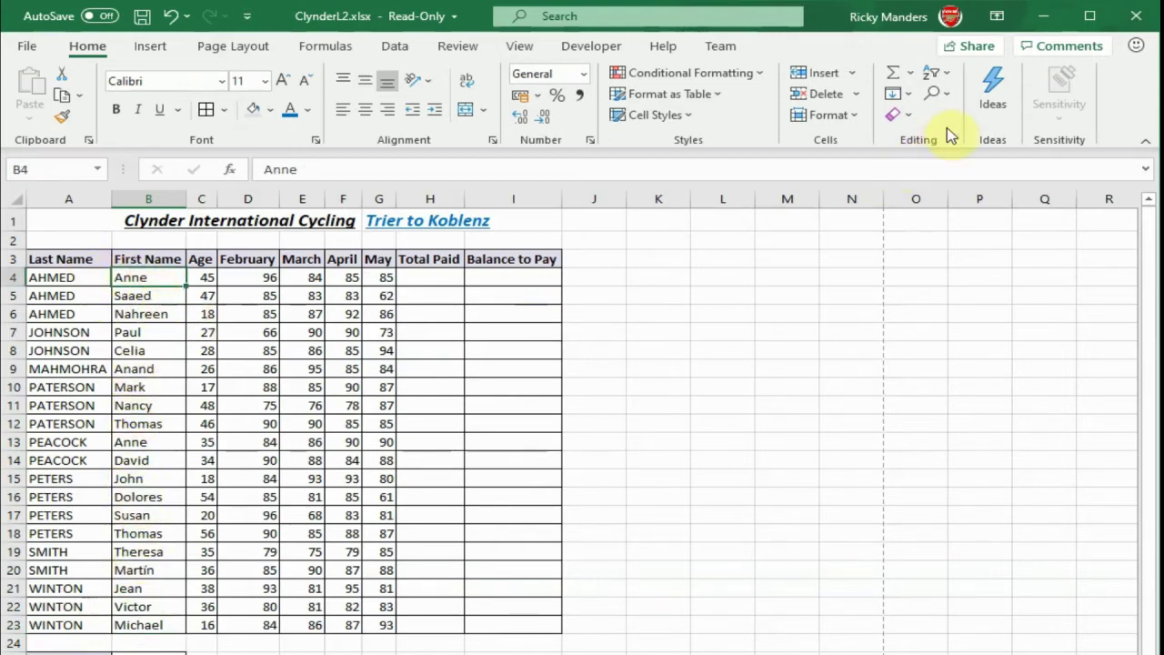
pyautogui.click(945, 79)
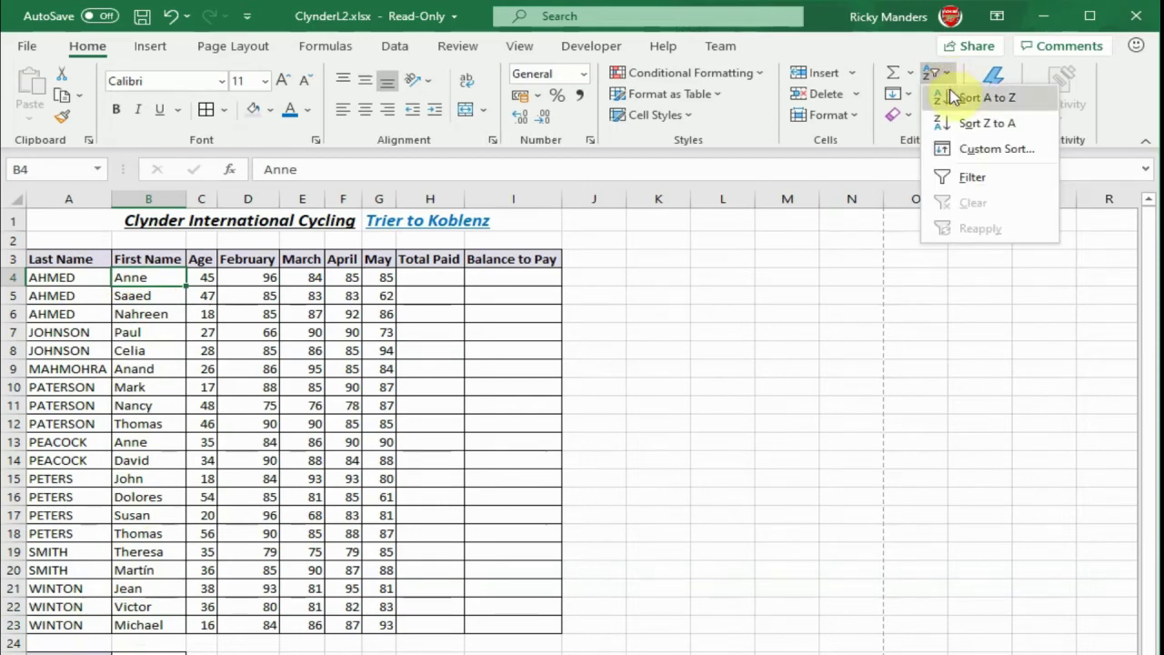
pyautogui.click(949, 97)
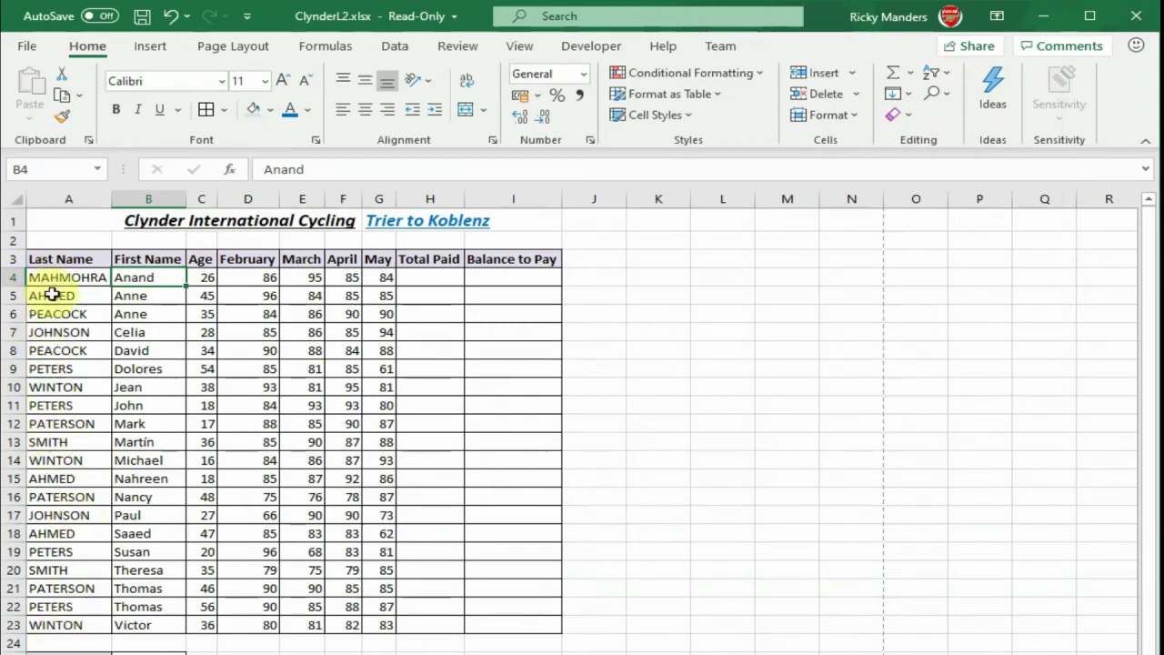
pyautogui.click(638, 330)
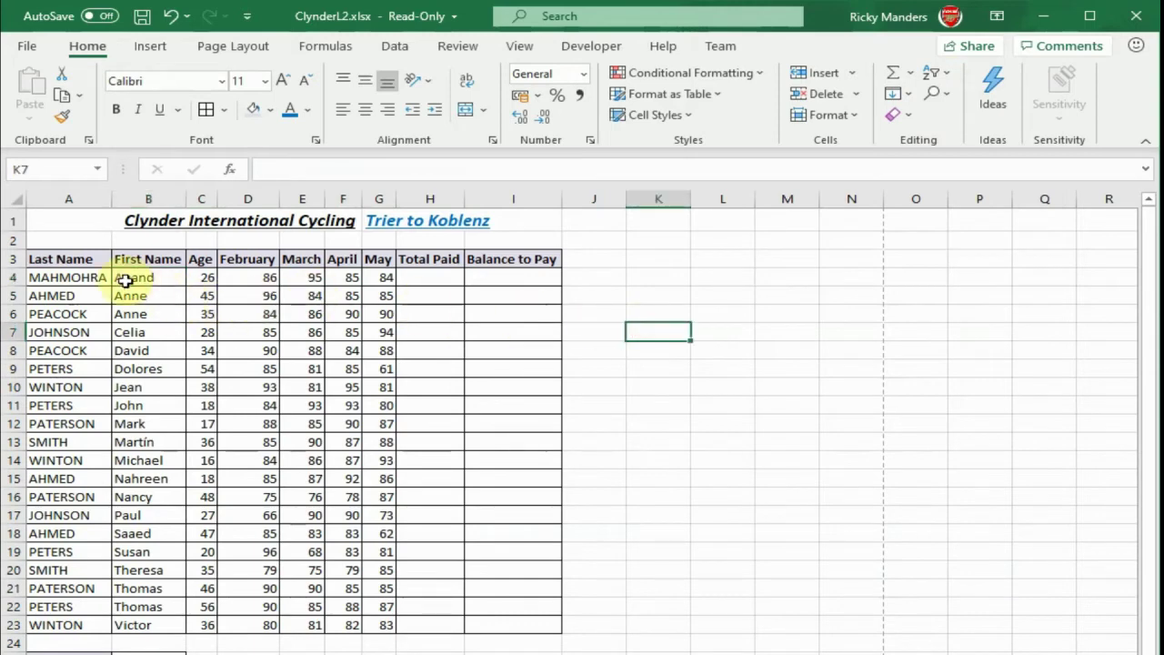
# Apply a custom sort to A3:I23 by First Name, with a second level by Last Name, both on cell values from A to Z
pyautogui.click(90, 260)
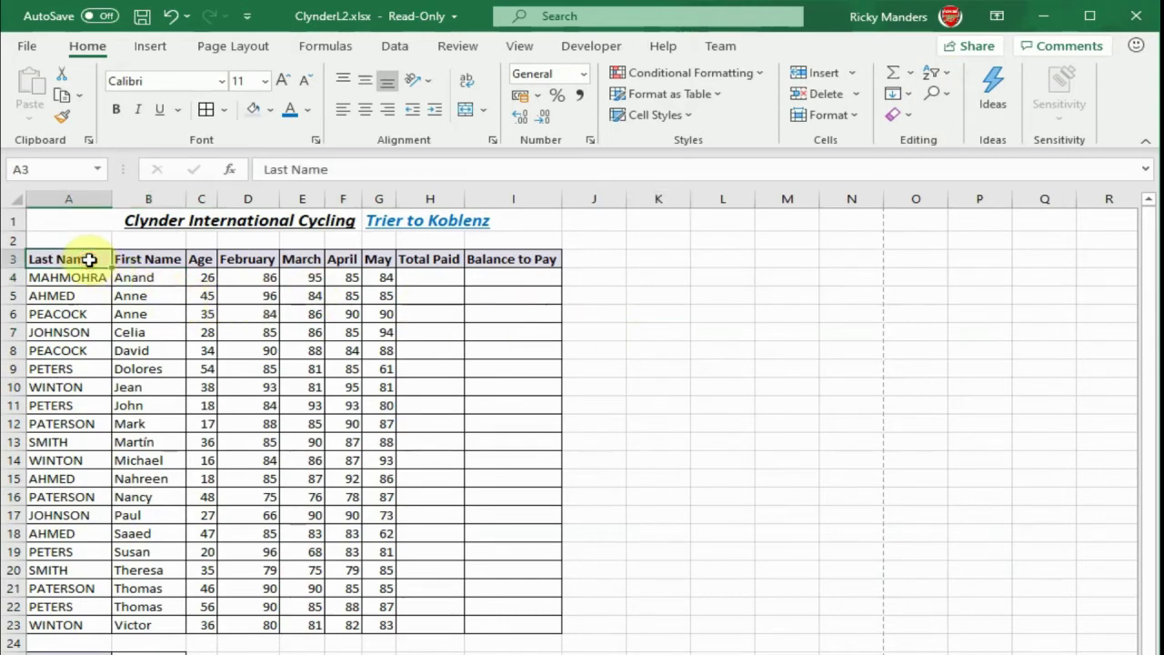
pyautogui.moveTo(89, 260)
pyautogui.mouseDown()
pyautogui.moveTo(379, 476)
pyautogui.moveTo(511, 620)
pyautogui.mouseUp()
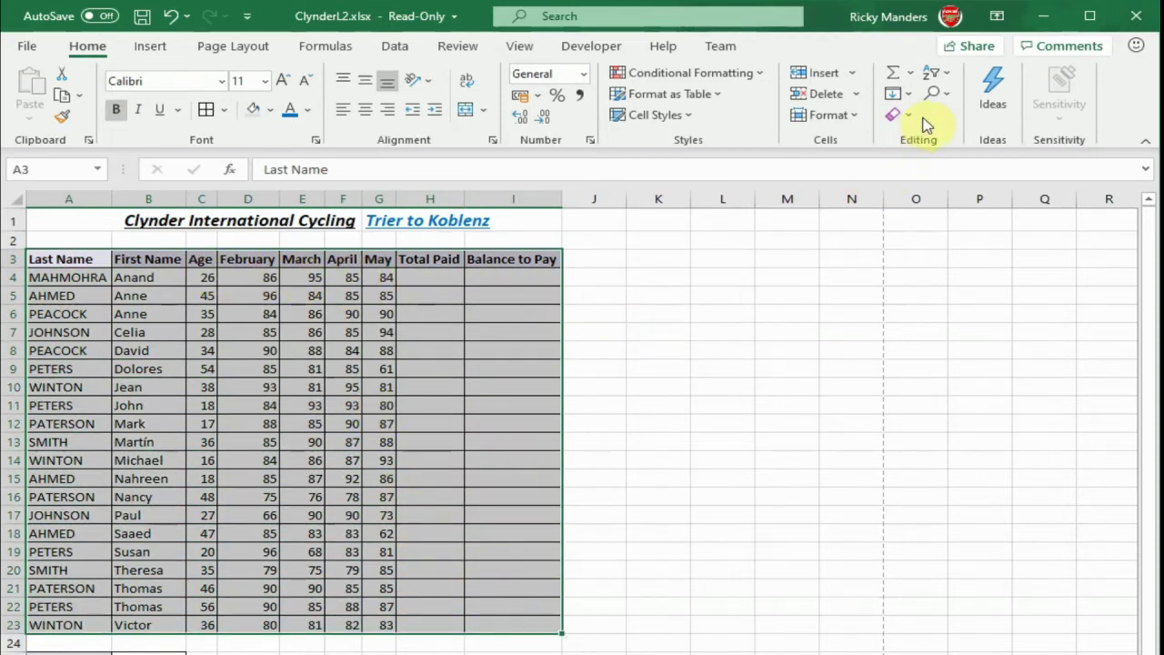
pyautogui.click(951, 76)
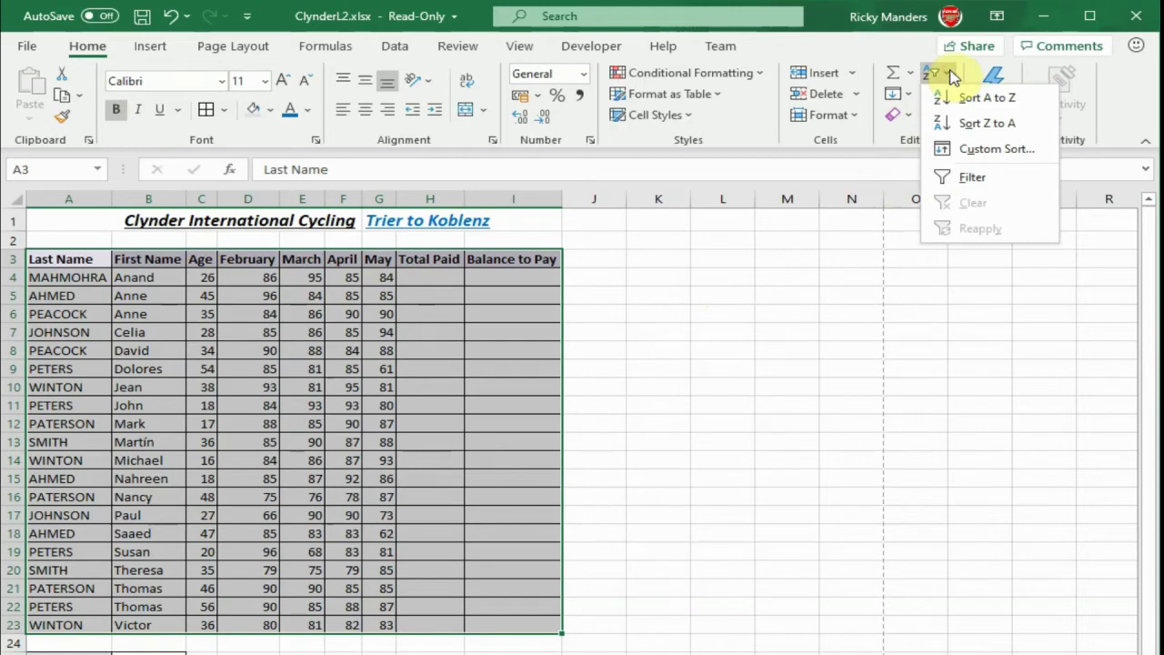
pyautogui.click(986, 150)
pyautogui.moveTo(944, 261); pyautogui.dragTo(913, 298)
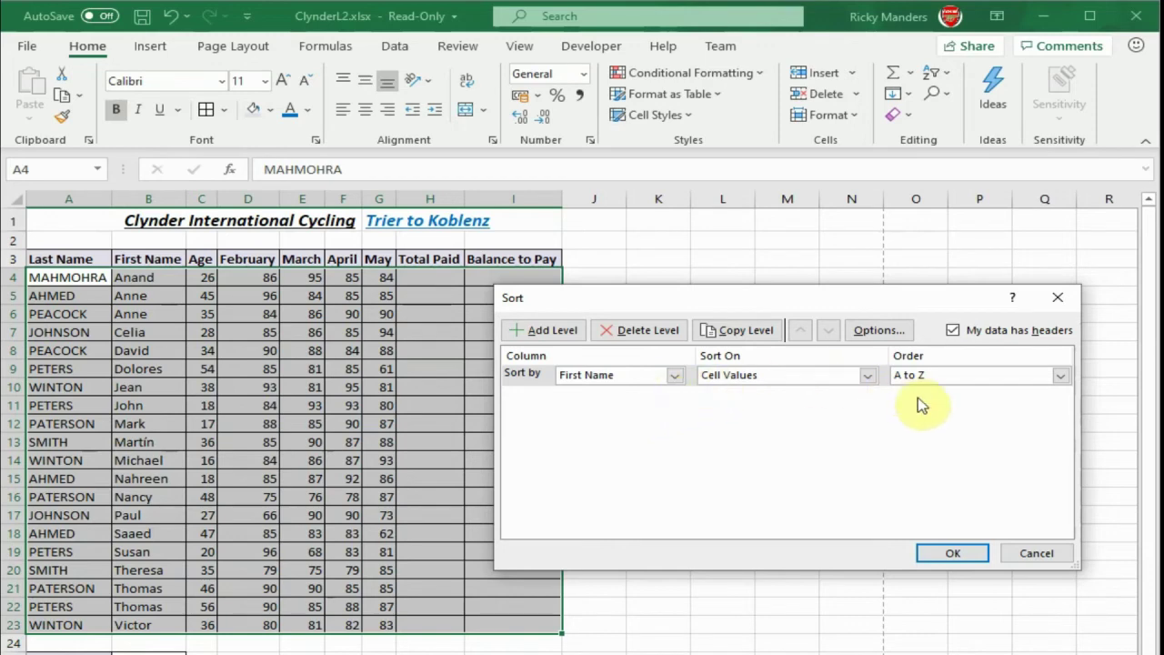
pyautogui.click(538, 332)
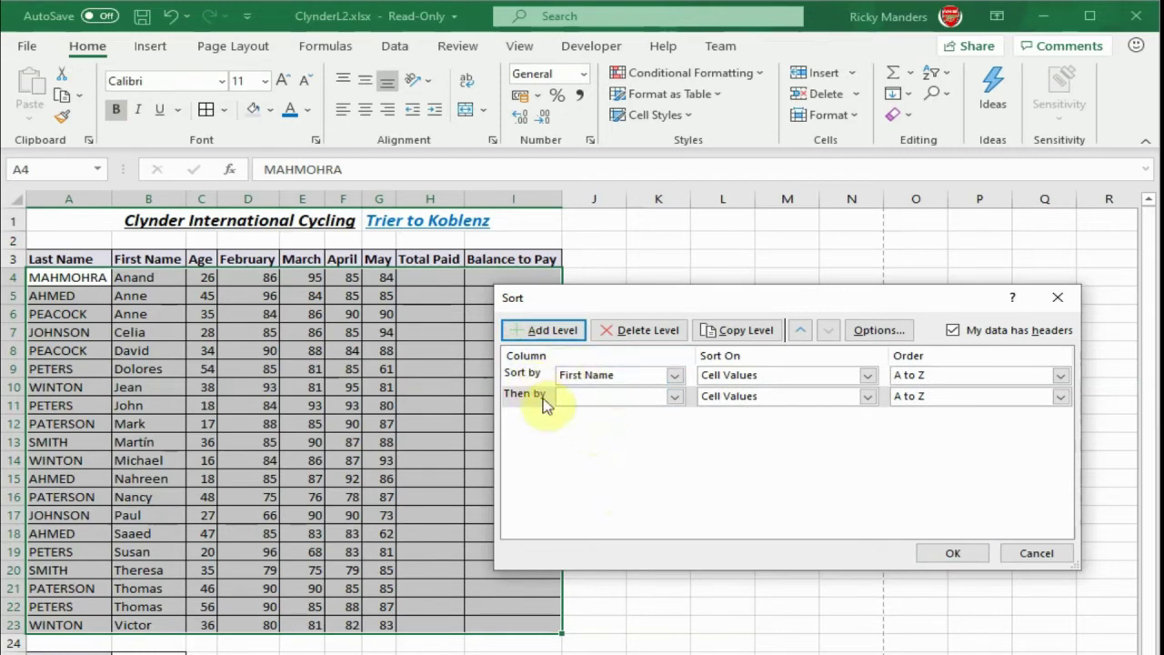
pyautogui.click(674, 400)
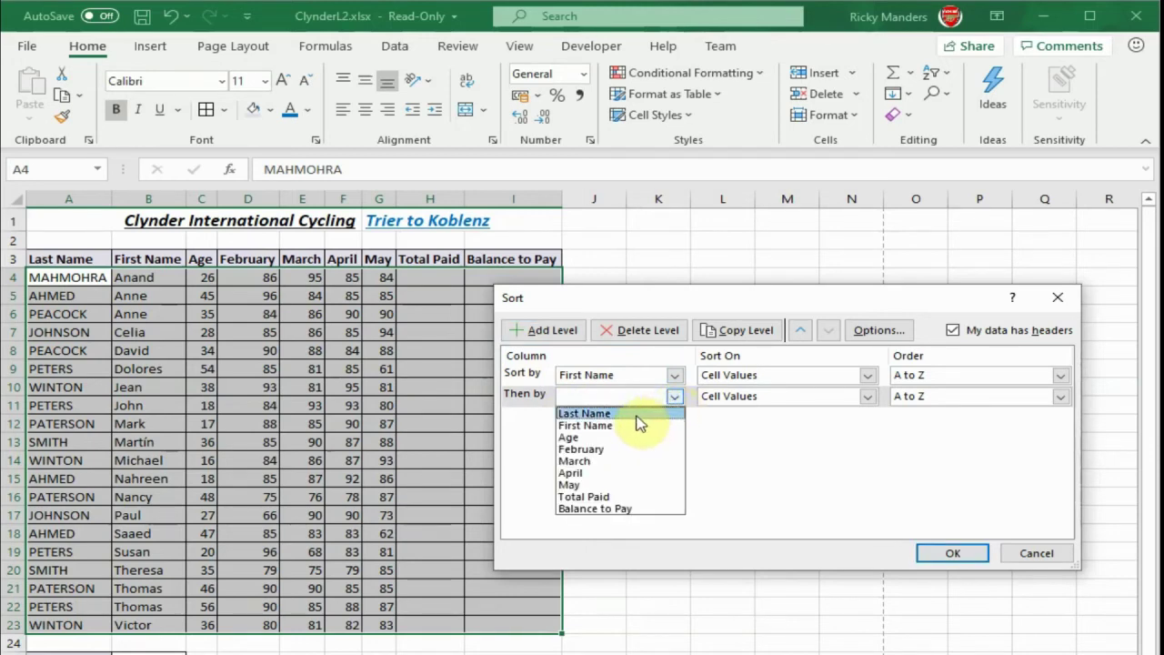
pyautogui.click(630, 415)
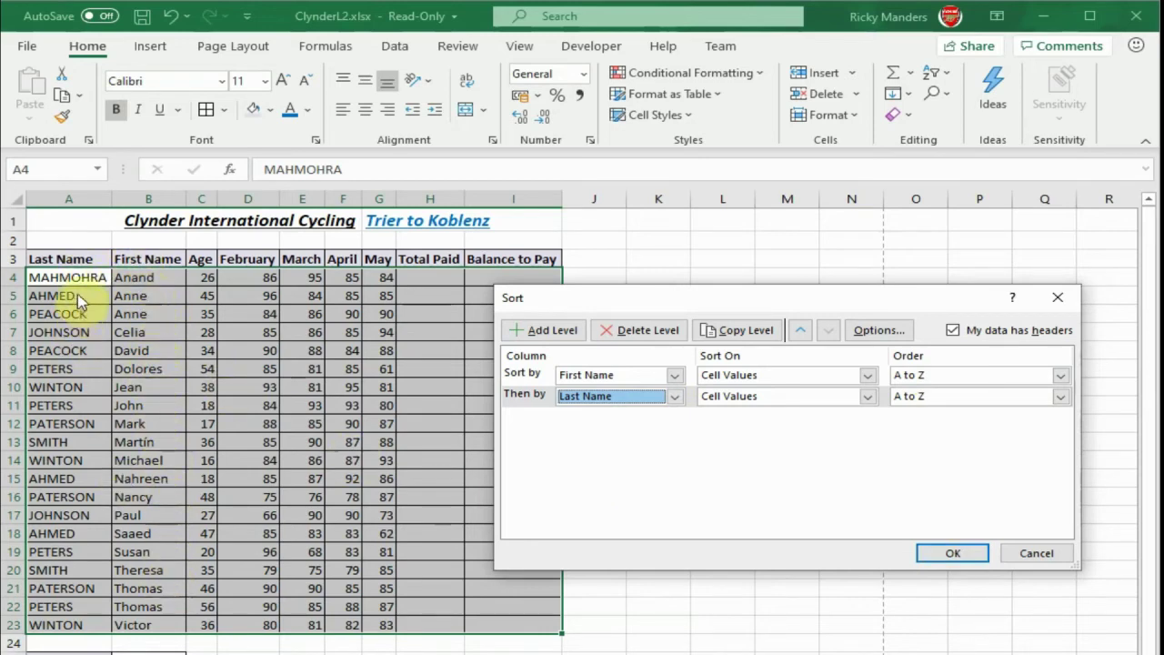
pyautogui.click(948, 554)
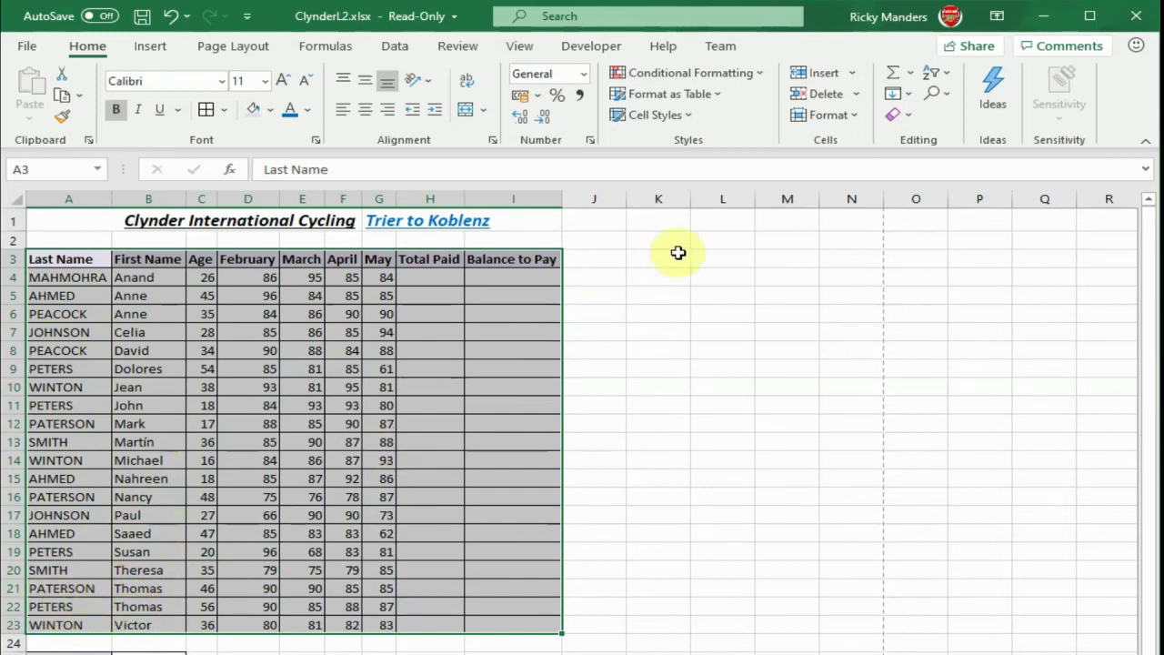
# Change the custom sort to Last Name first and First Name second, apply it, and check the name order in row 21
pyautogui.click(934, 72)
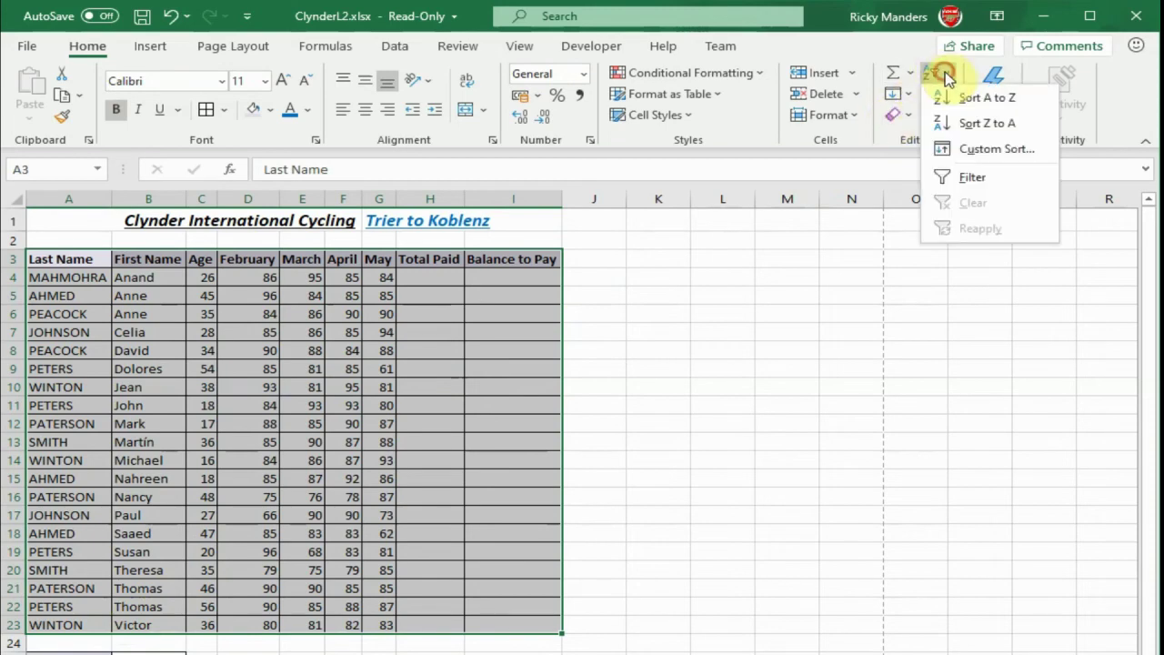
pyautogui.click(973, 150)
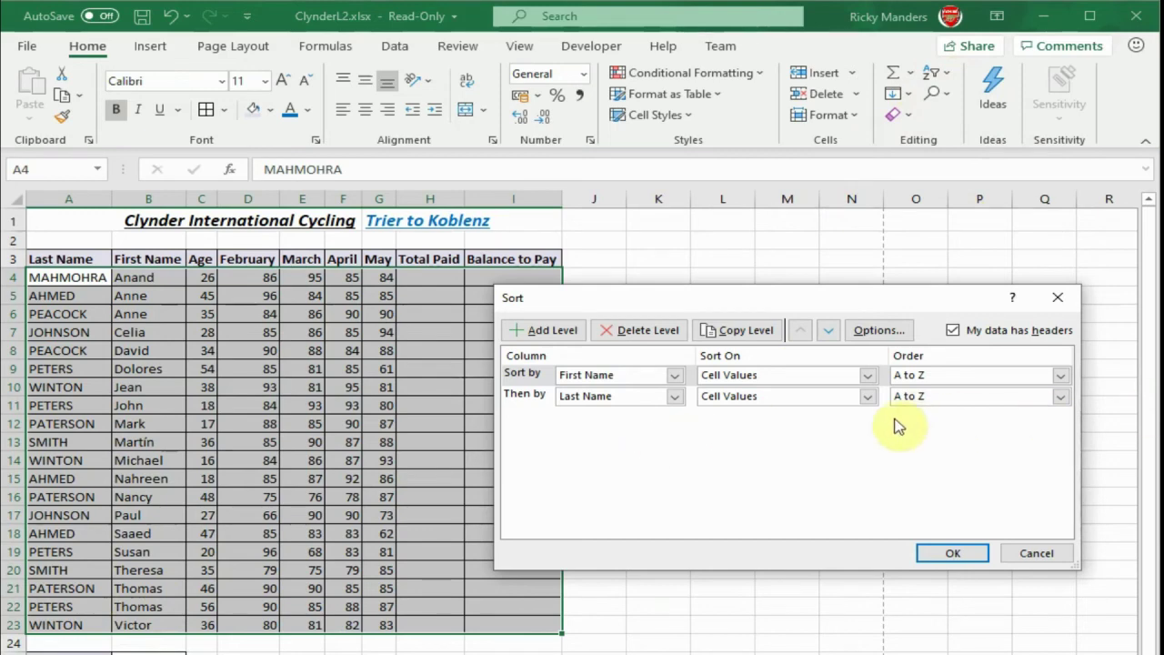
pyautogui.click(673, 376)
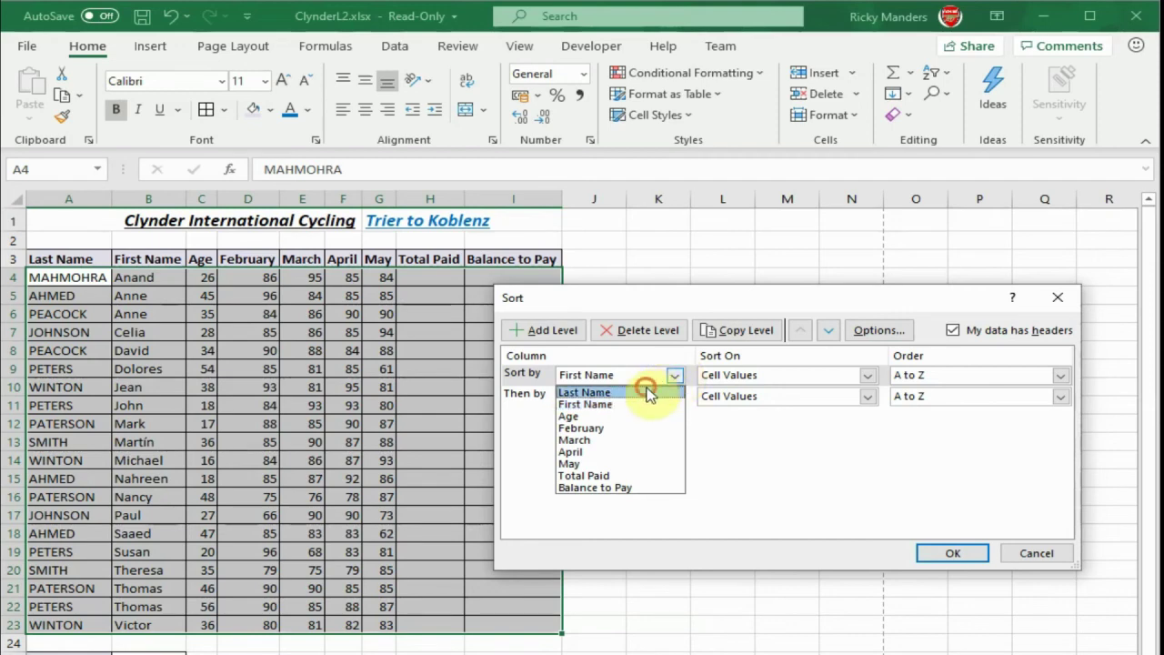
pyautogui.click(647, 391)
pyautogui.click(671, 398)
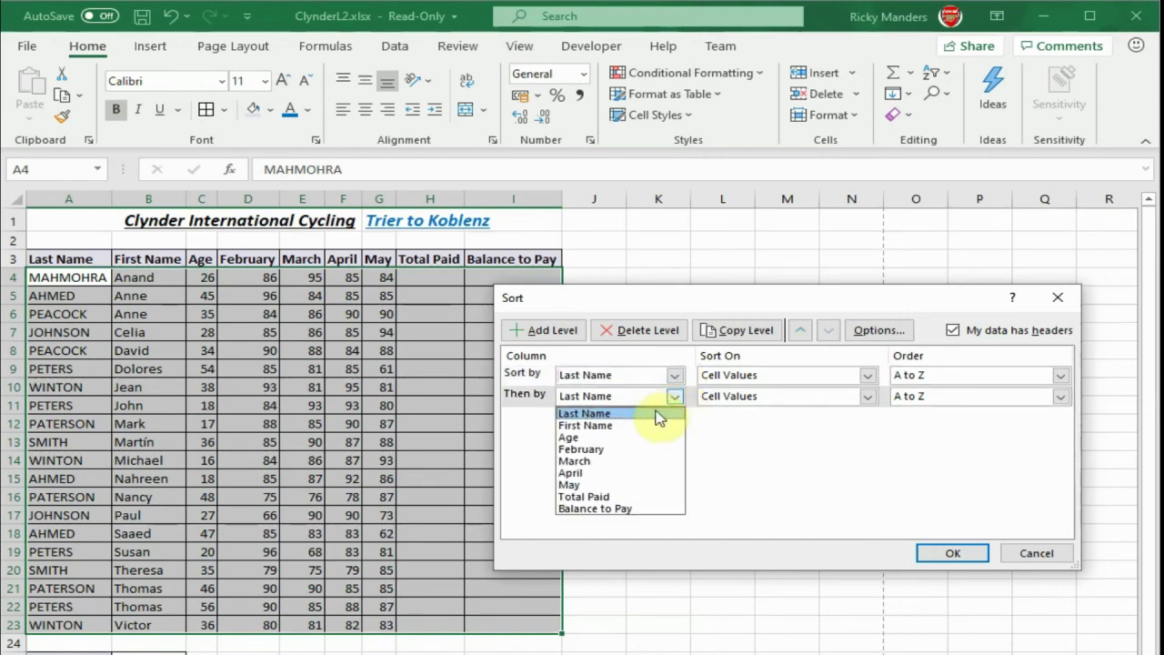
pyautogui.click(649, 428)
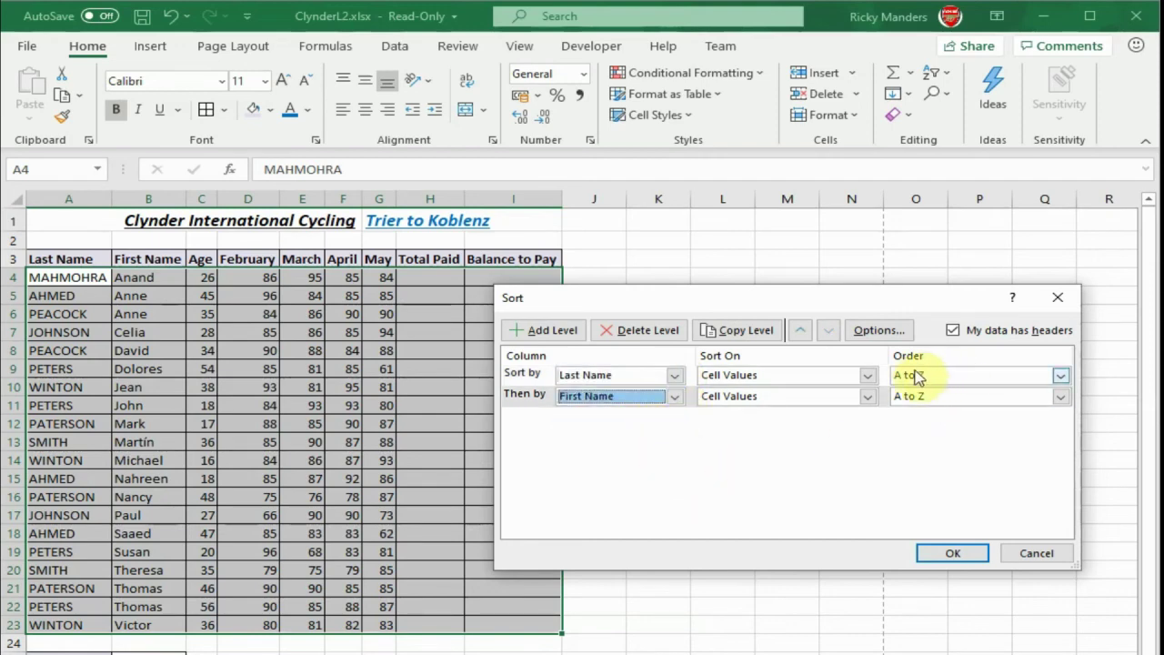
pyautogui.click(948, 554)
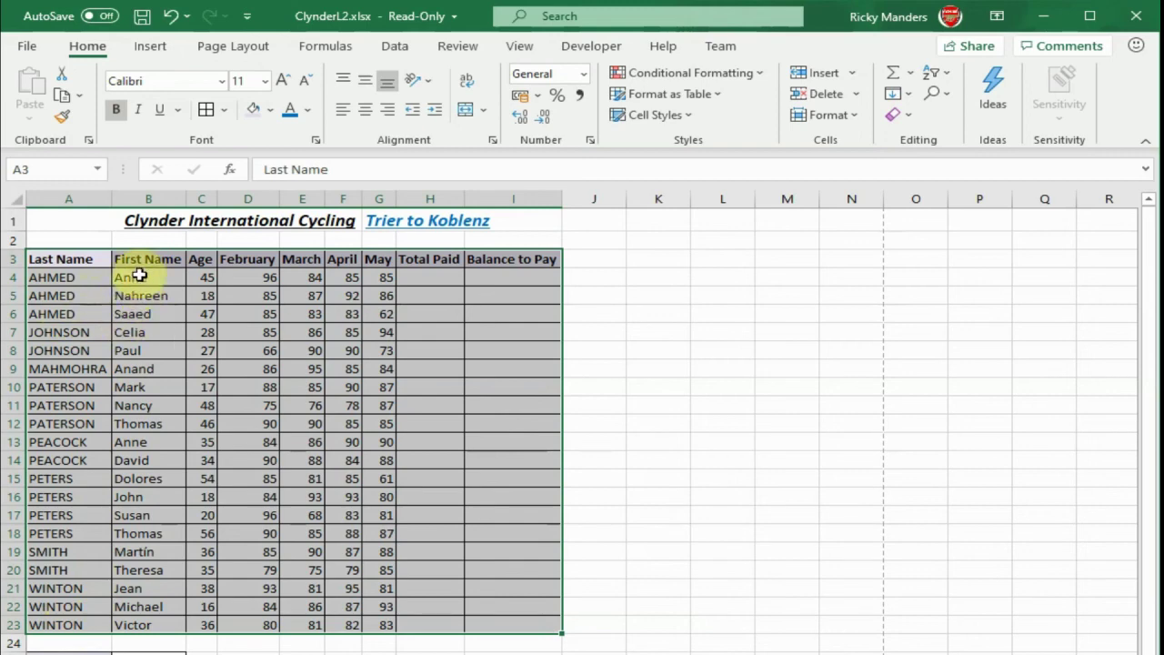
pyautogui.click(66, 588)
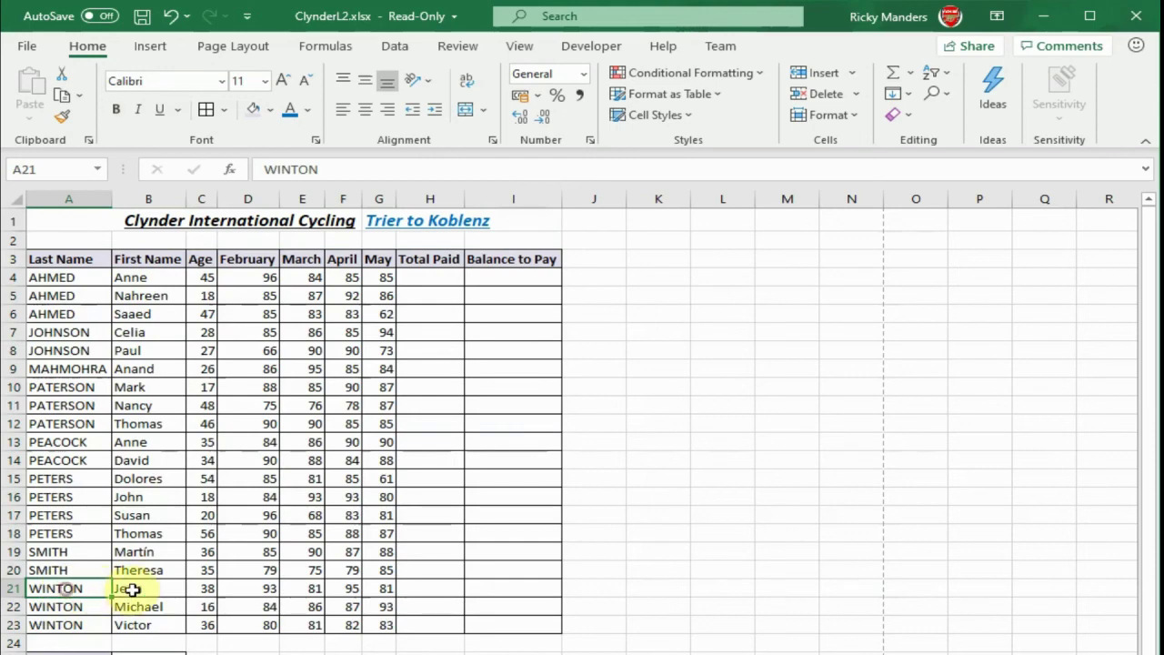
pyautogui.click(124, 587)
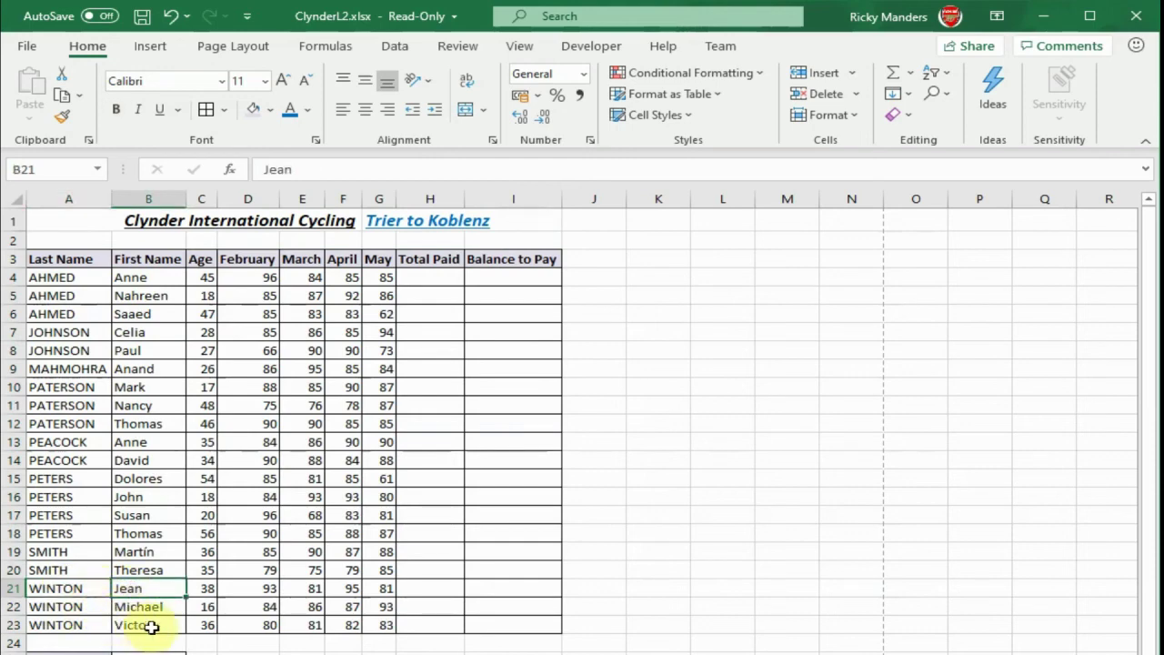